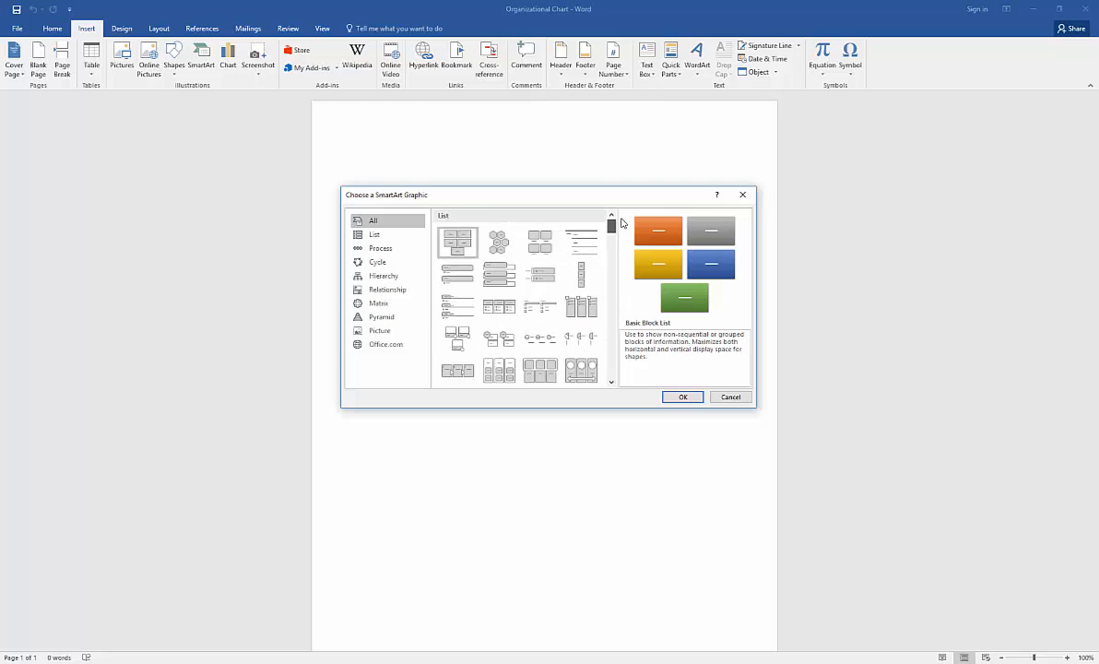
Insert the Organization Chart layout from the Hierarchy category of SmartArt.
{"action": "left_click", "coordinate": [406, 281]}
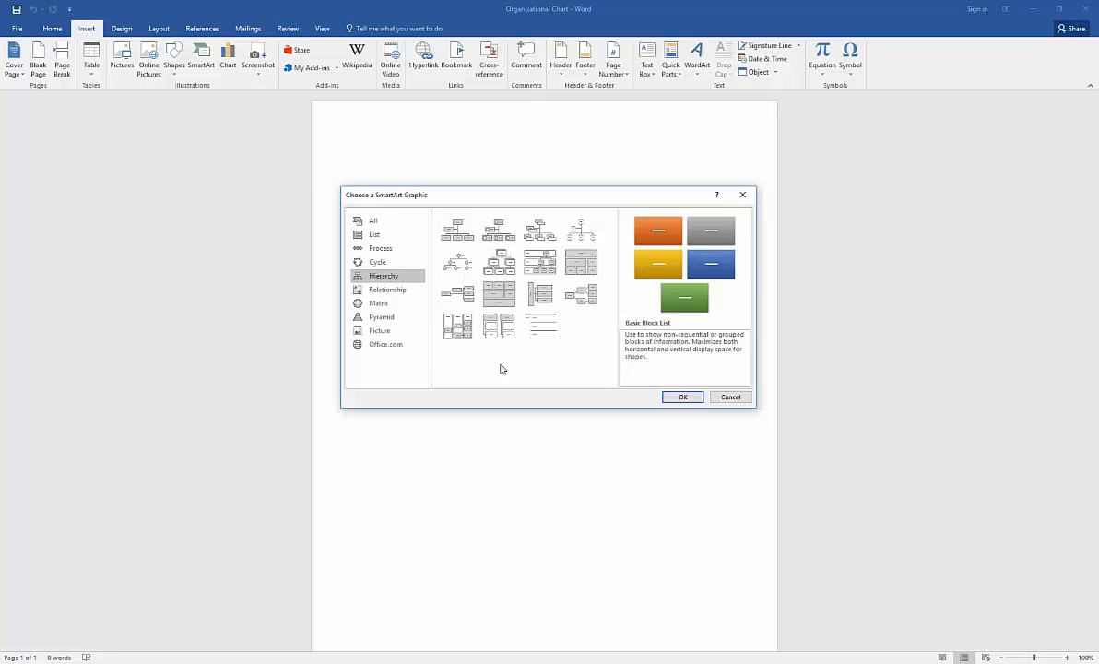
{"action": "left_click", "coordinate": [468, 237]}
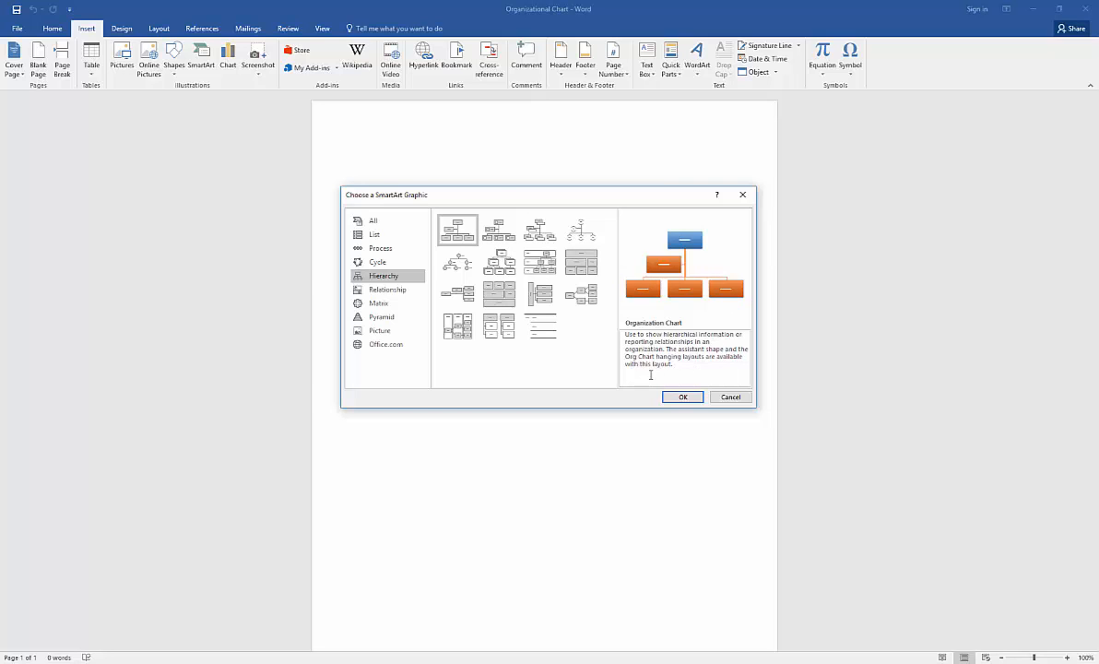
{"action": "left_click", "coordinate": [670, 398]}
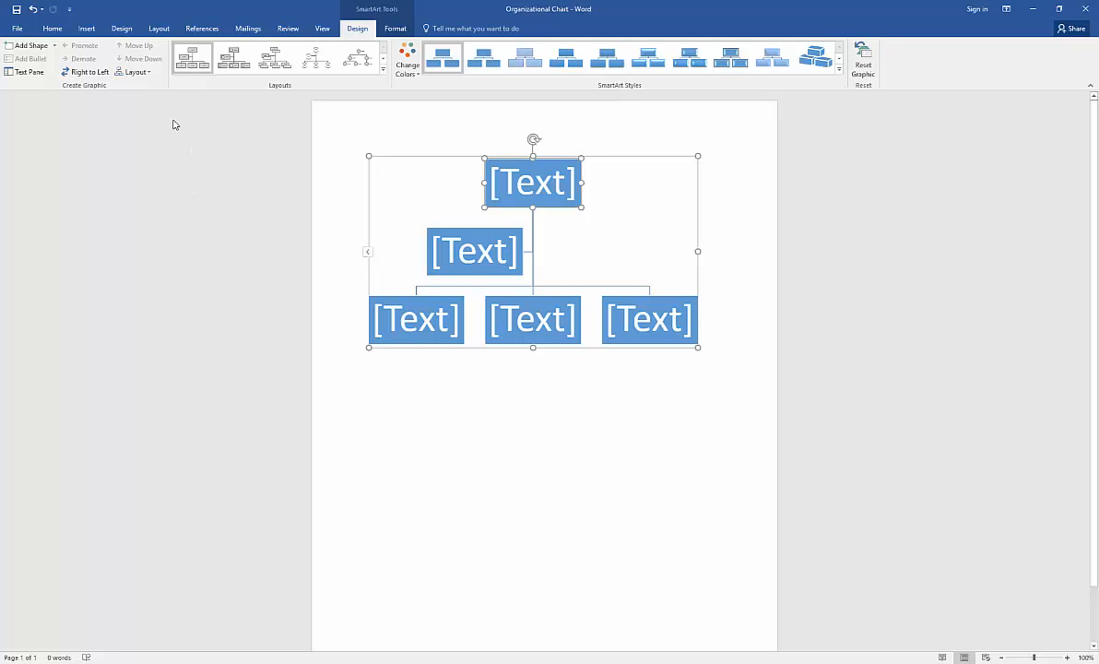
Switch the page to landscape and drag the chart's corner to widen it across the page.
{"action": "left_click", "coordinate": [155, 28]}
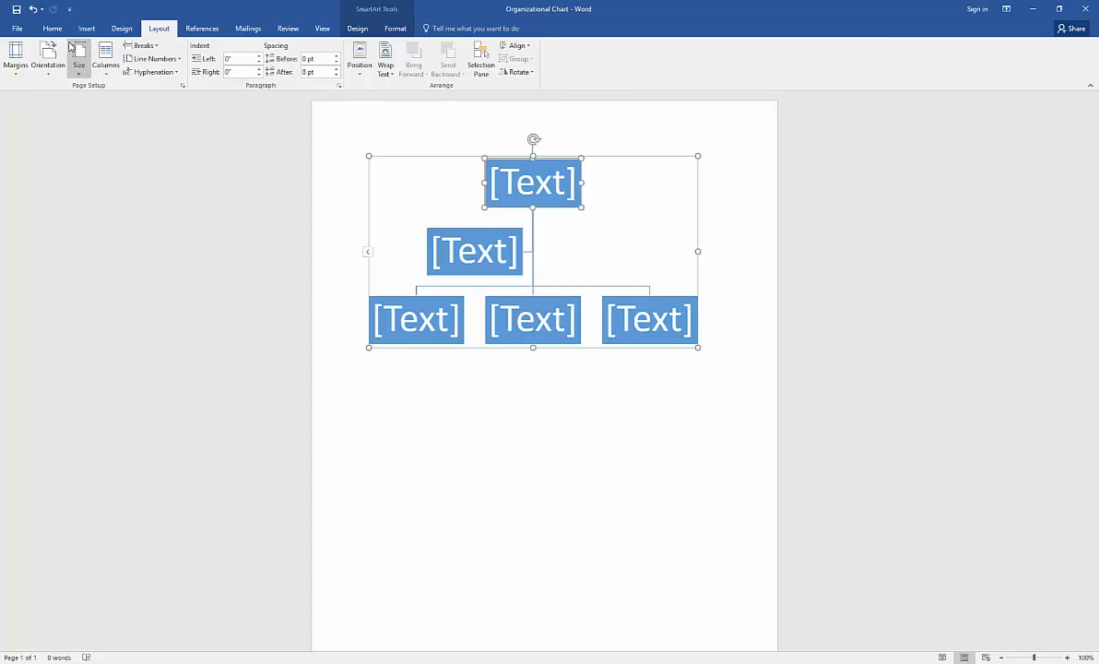
{"action": "left_click", "coordinate": [48, 71]}
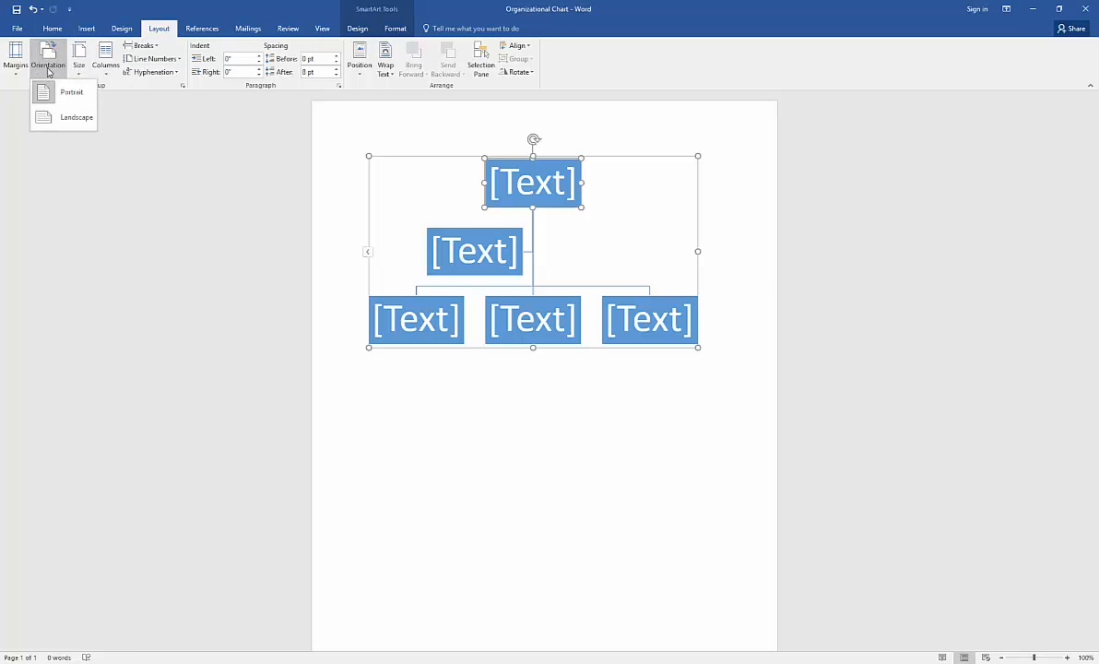
{"action": "left_click", "coordinate": [50, 125]}
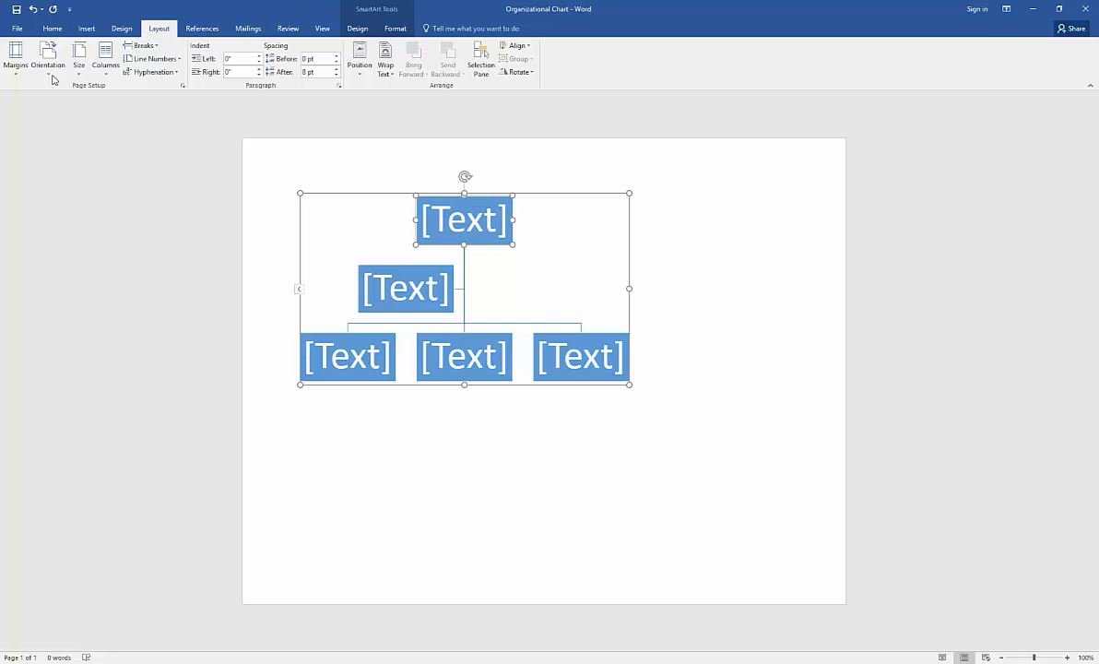
{"action": "left_click", "coordinate": [51, 28]}
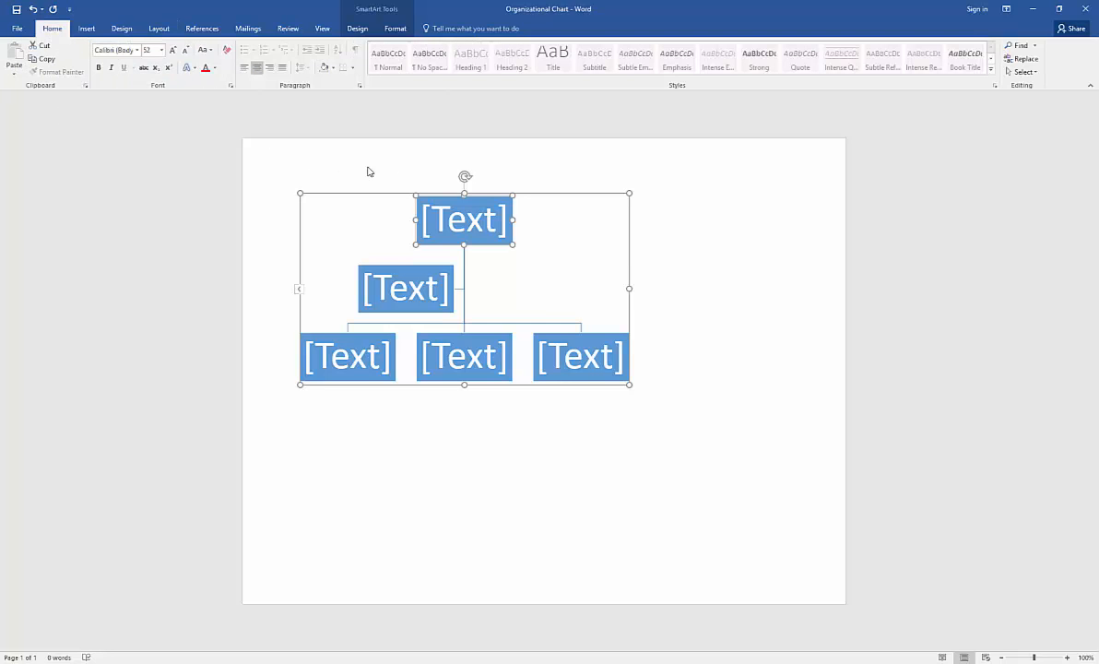
{"action": "left_click_drag", "start_coordinate": [643, 394], "coordinate": [790, 464]}
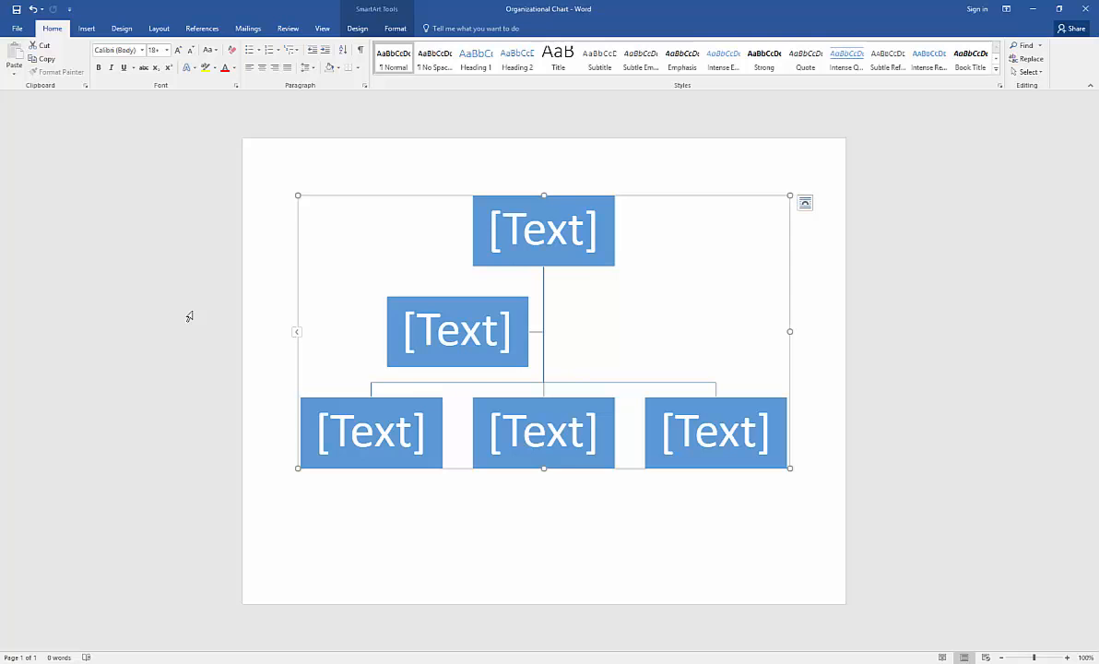
Label the top box 'Rush' and delete the assistant box.
{"action": "left_click", "coordinate": [541, 228]}
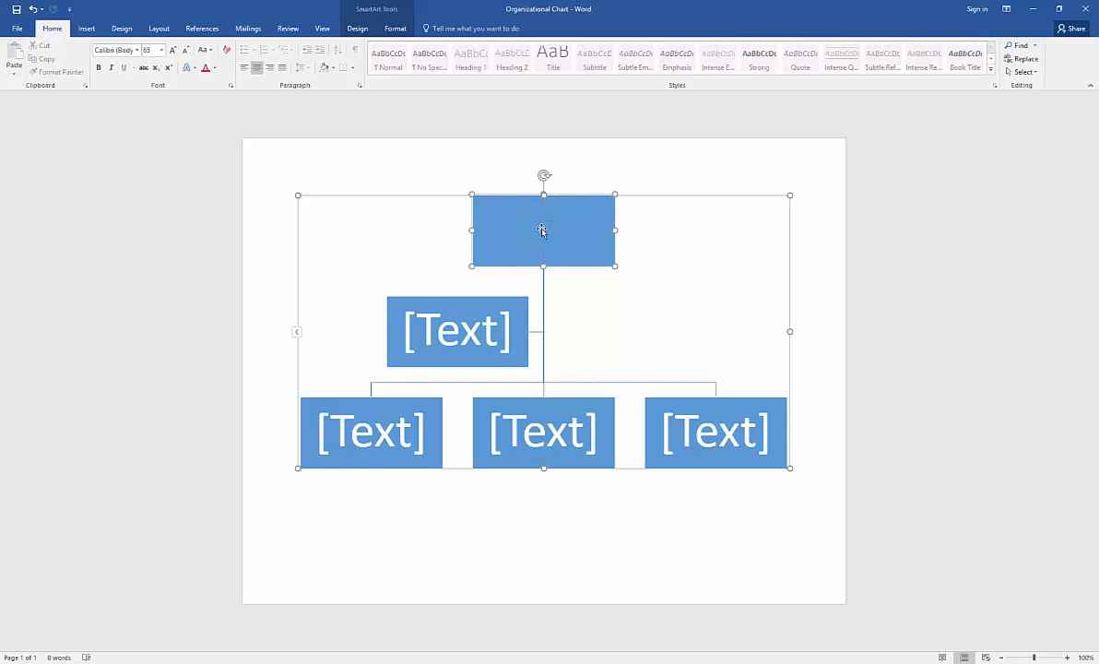
{"action": "type", "text": "Rush"}
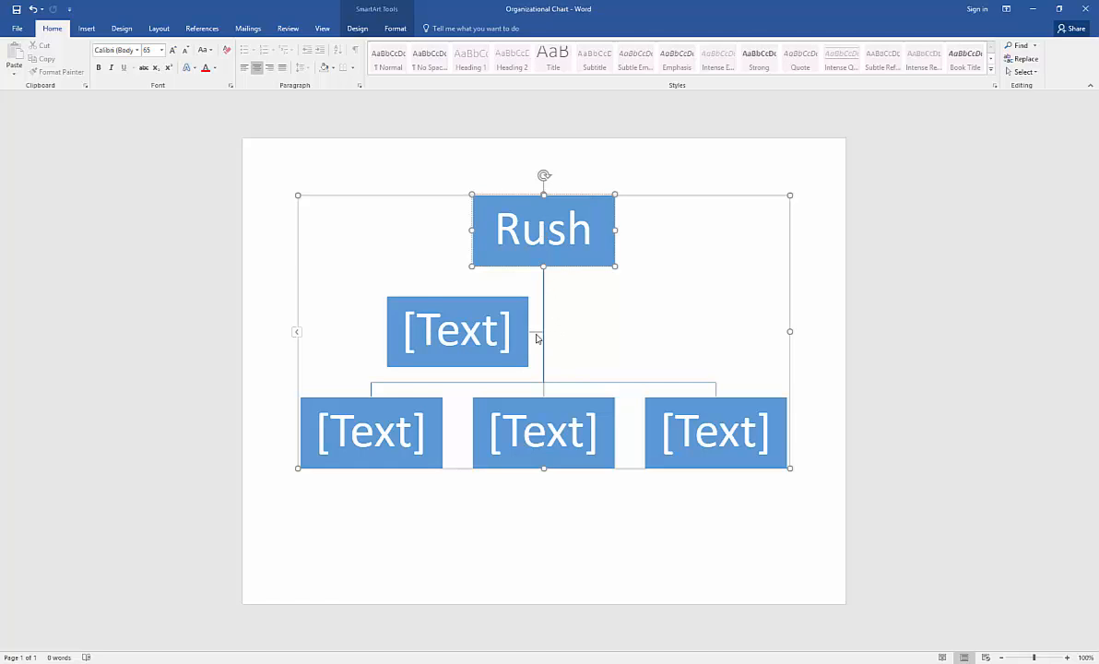
{"action": "left_click", "coordinate": [476, 311]}
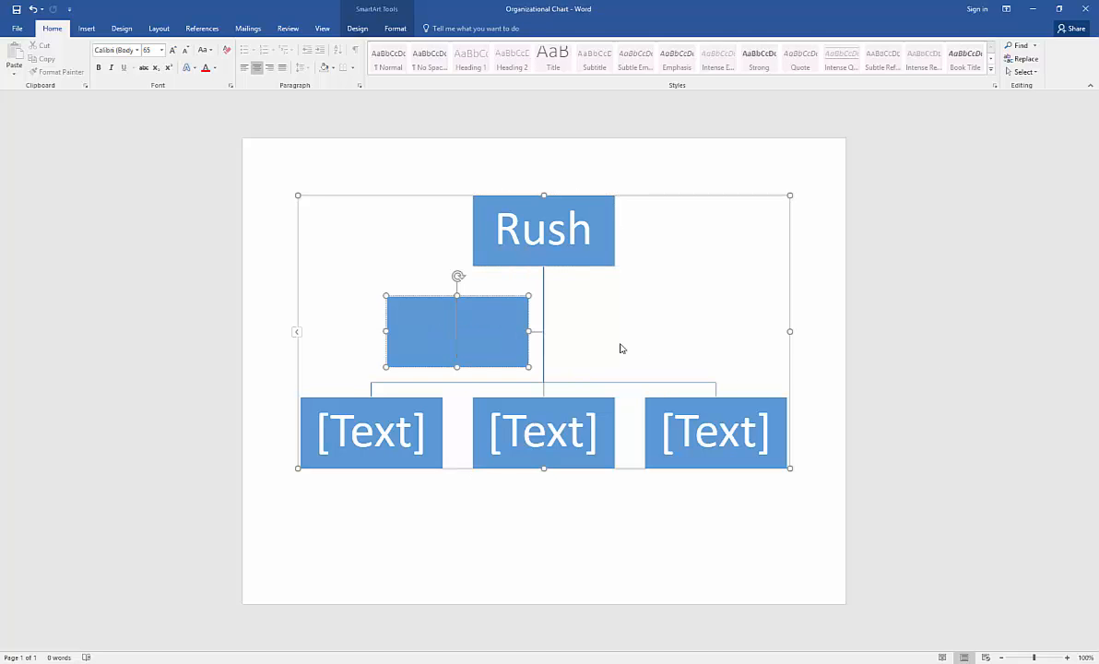
{"action": "left_click", "coordinate": [499, 298]}
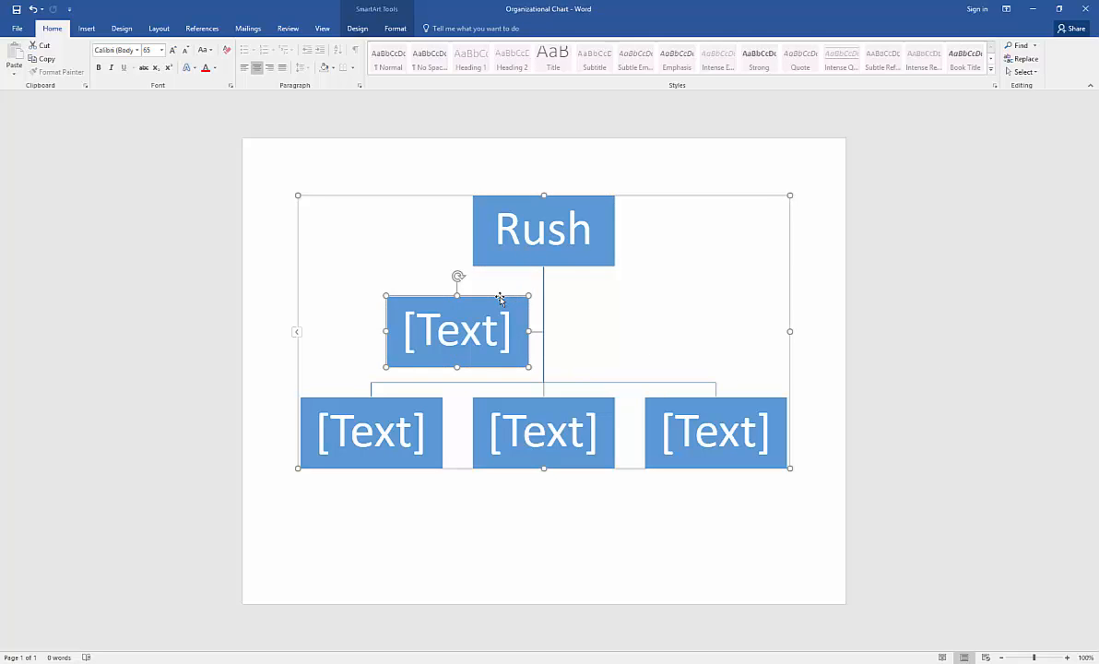
{"action": "key", "text": "Delete"}
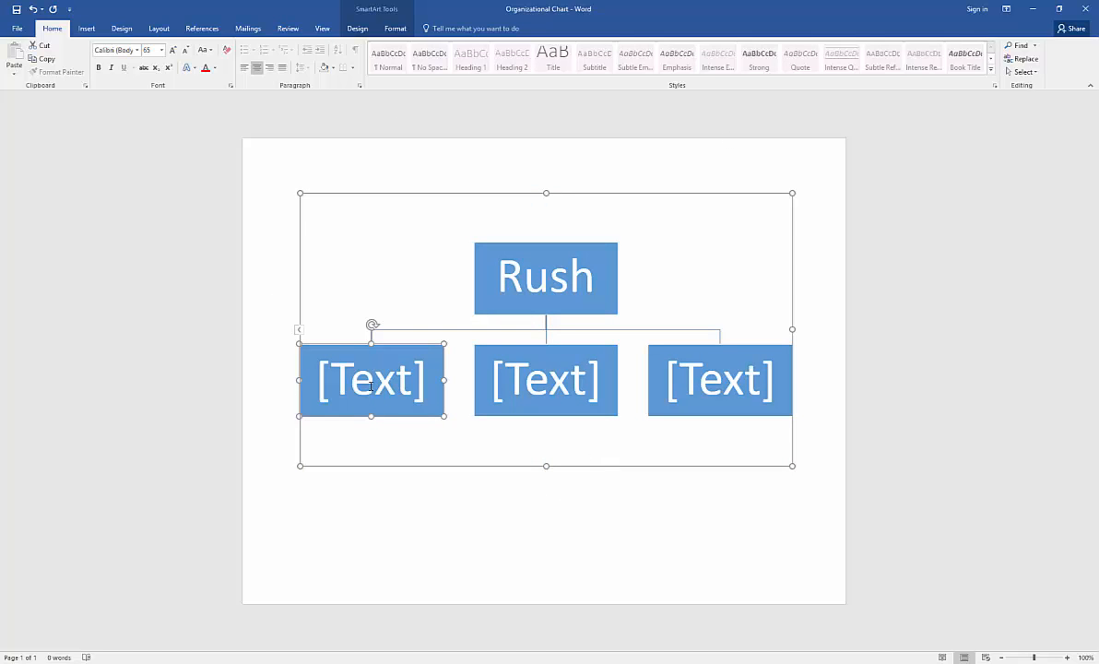
Name the second-row boxes Steve, Mary and John, then show the SmartArt Text Pane.
{"action": "key", "text": "Return"}
{"action": "type", "text": "Steve"}
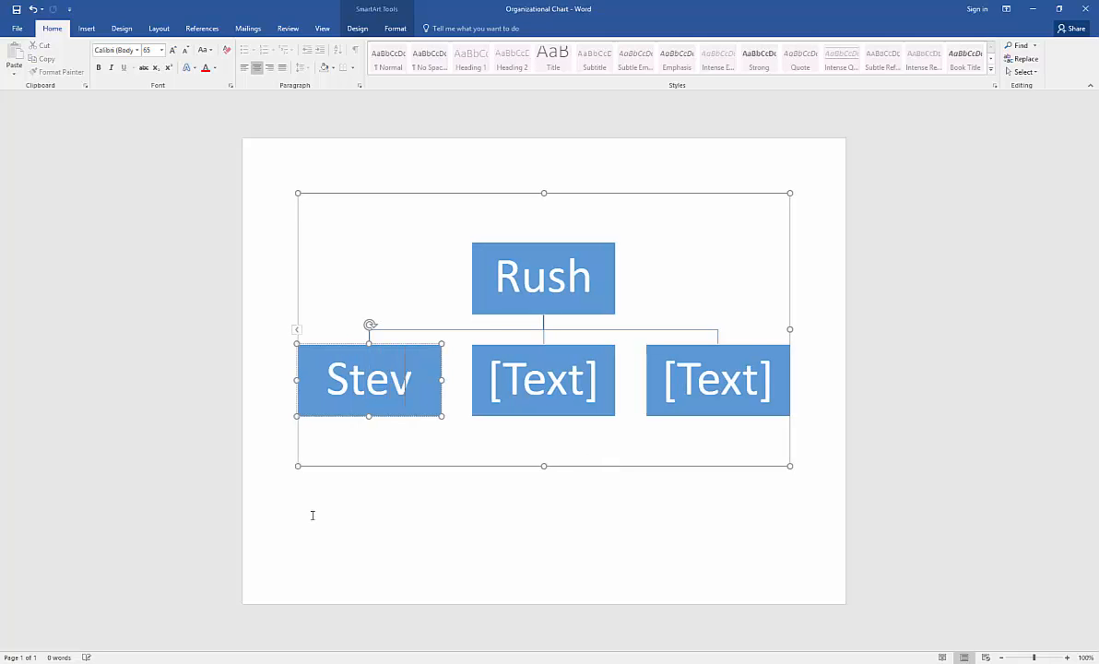
{"action": "left_click", "coordinate": [528, 381]}
{"action": "type", "text": "Mary"}
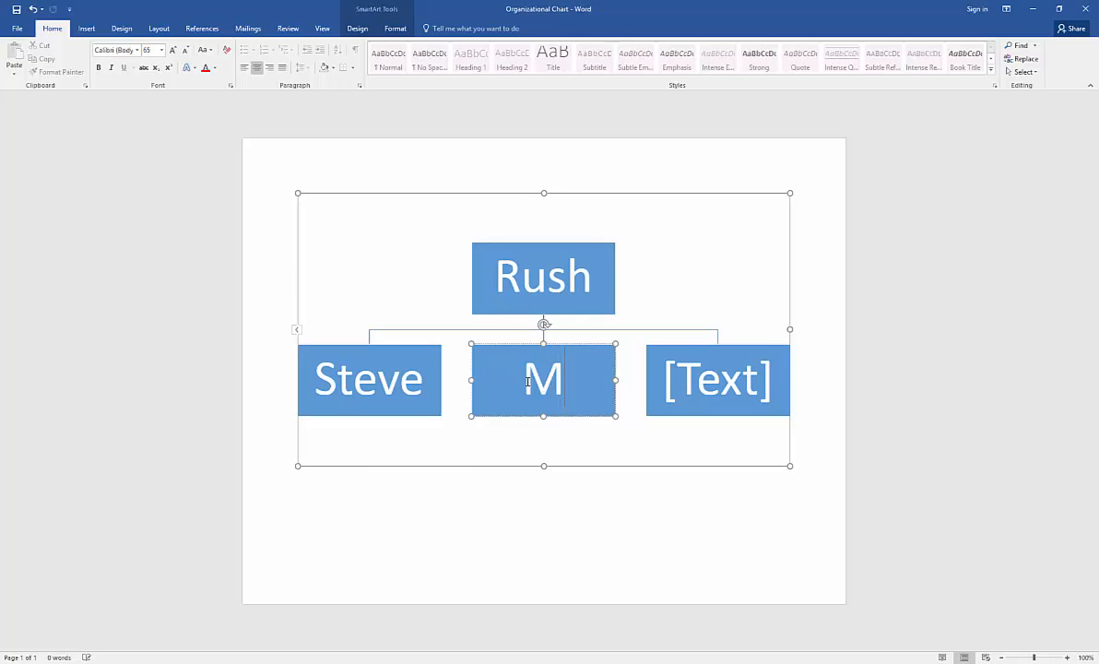
{"action": "left_click", "coordinate": [708, 380]}
{"action": "type", "text": "J"}
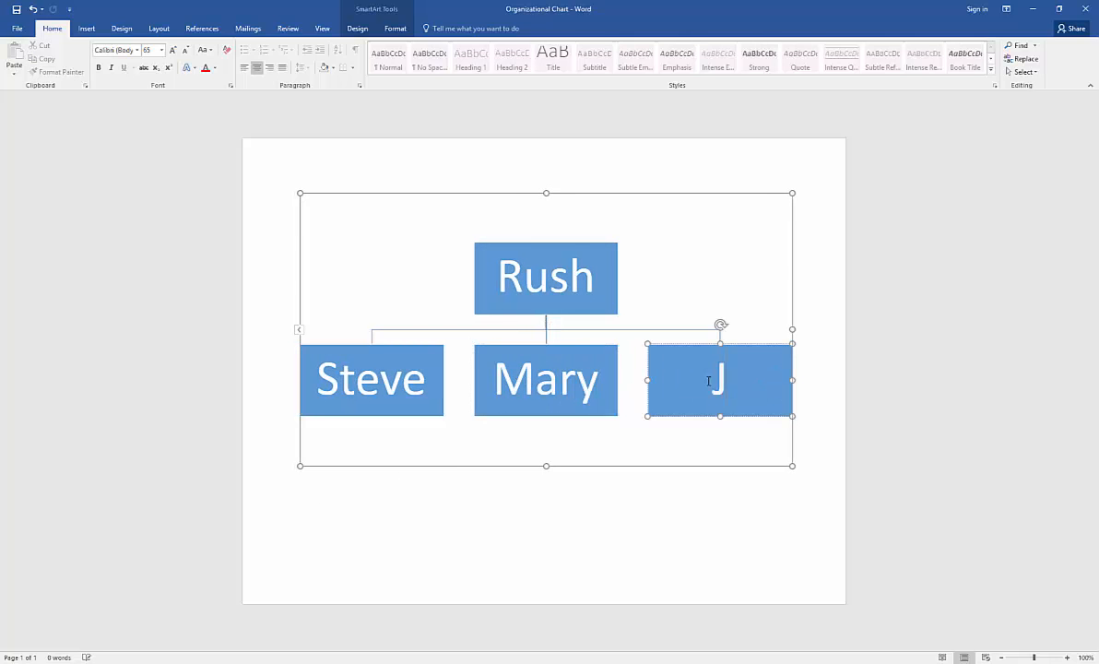
{"action": "type", "text": "Hoh"}
{"action": "key", "text": "BackSpace"}
{"action": "key", "text": "BackSpace"}
{"action": "key", "text": "BackSpace"}
{"action": "type", "text": "ohn"}
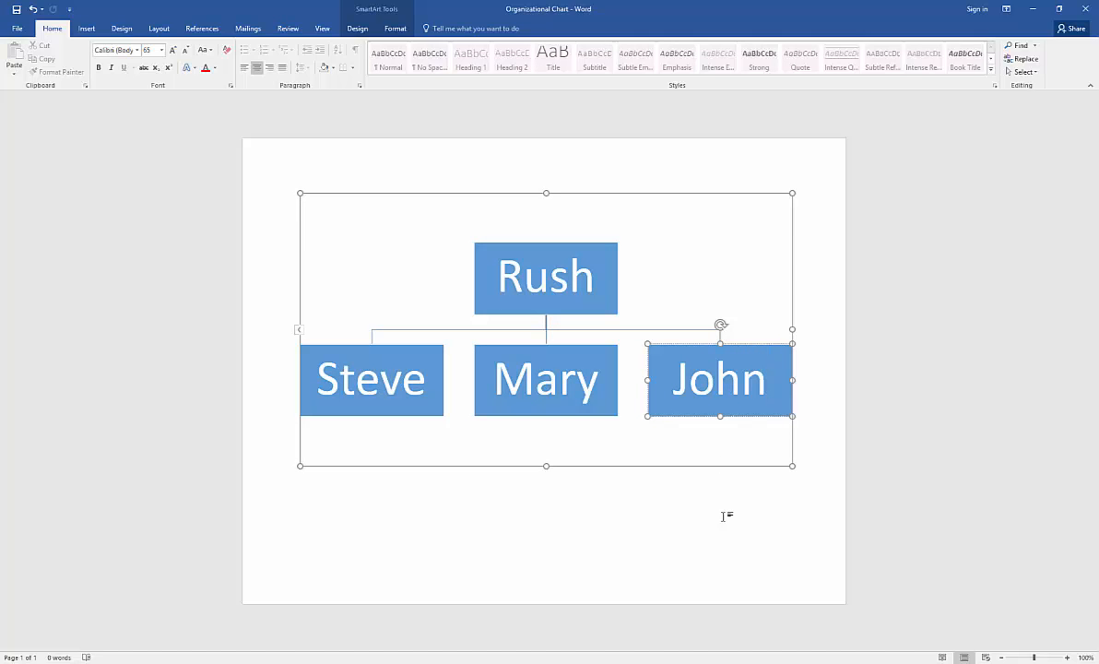
{"action": "left_click", "coordinate": [298, 330]}
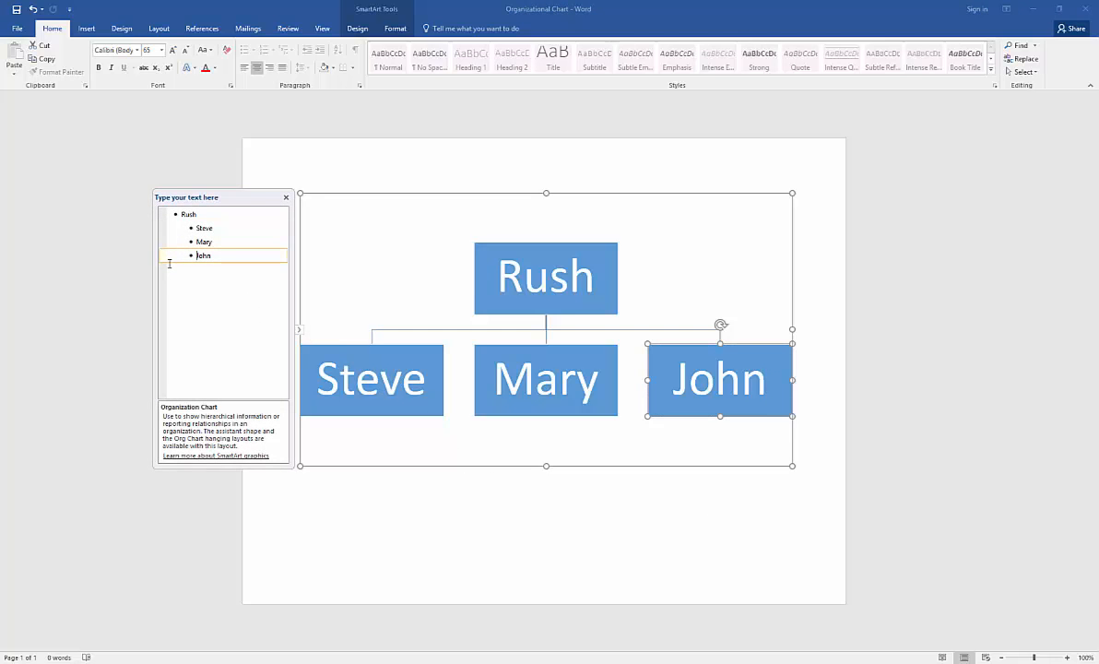
In the Text Pane, add Mike, Thomas and Karen to the second row, plus a new entry after Steve.
{"action": "left_click", "coordinate": [216, 254]}
{"action": "key", "text": "Return"}
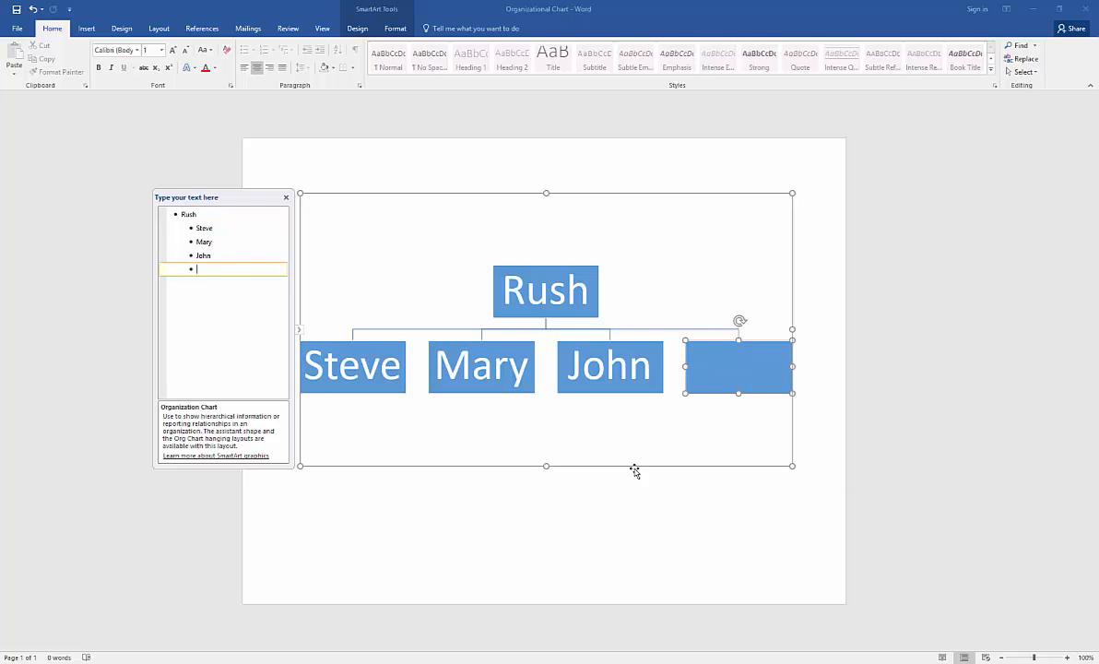
{"action": "type", "text": "Mike"}
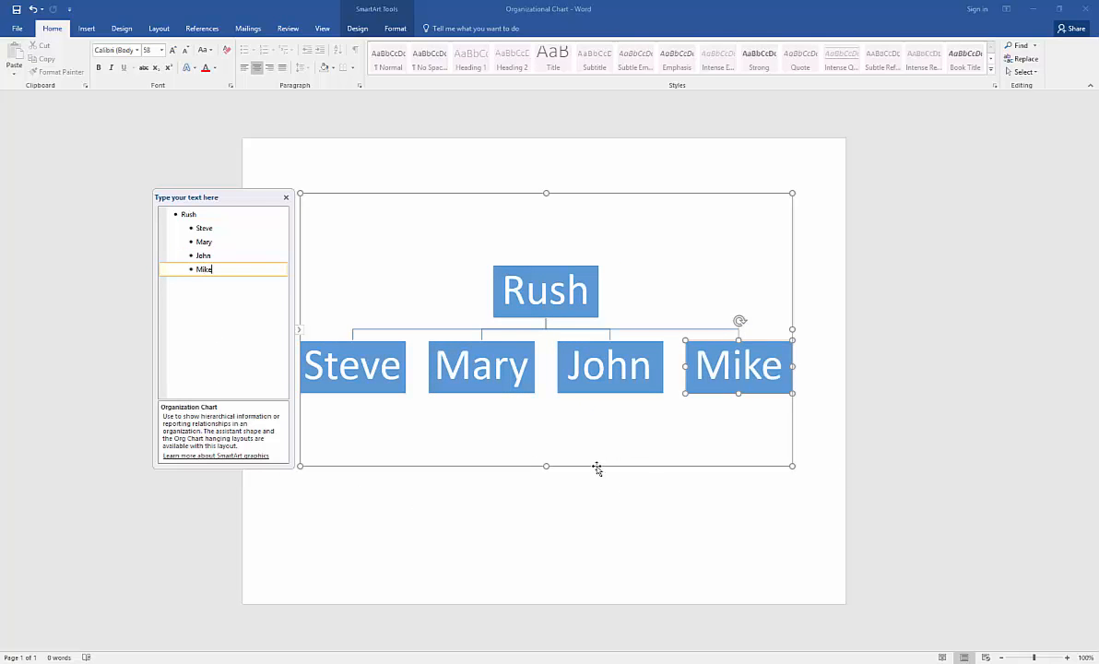
{"action": "key", "text": "Return"}
{"action": "type", "text": "Thomas"}
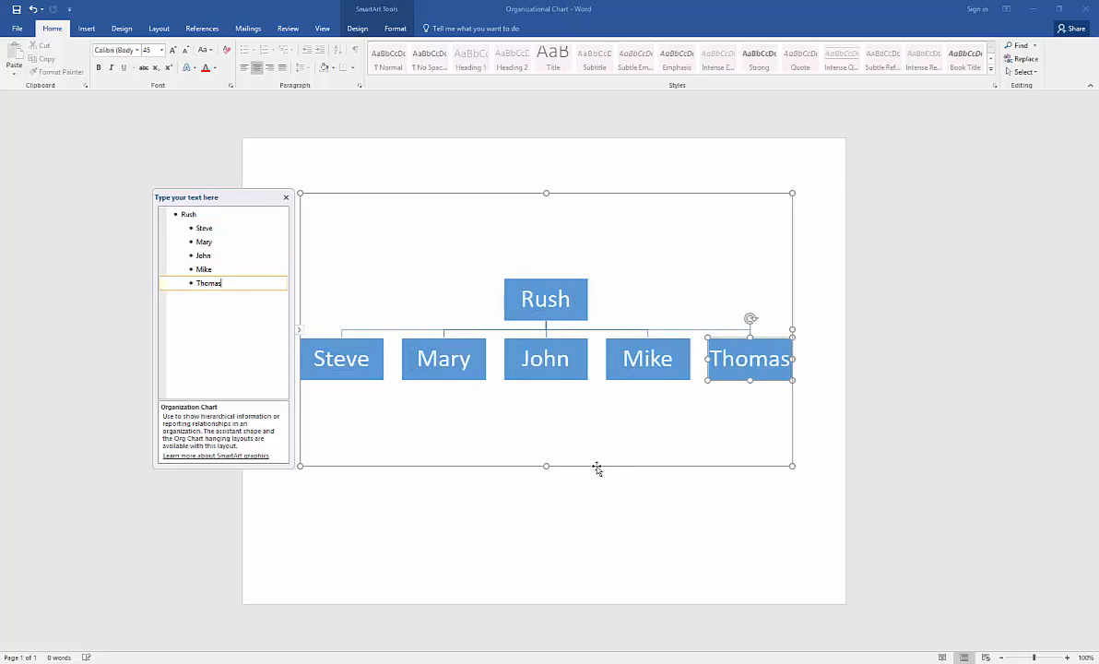
{"action": "key", "text": "Return"}
{"action": "type", "text": "K"}
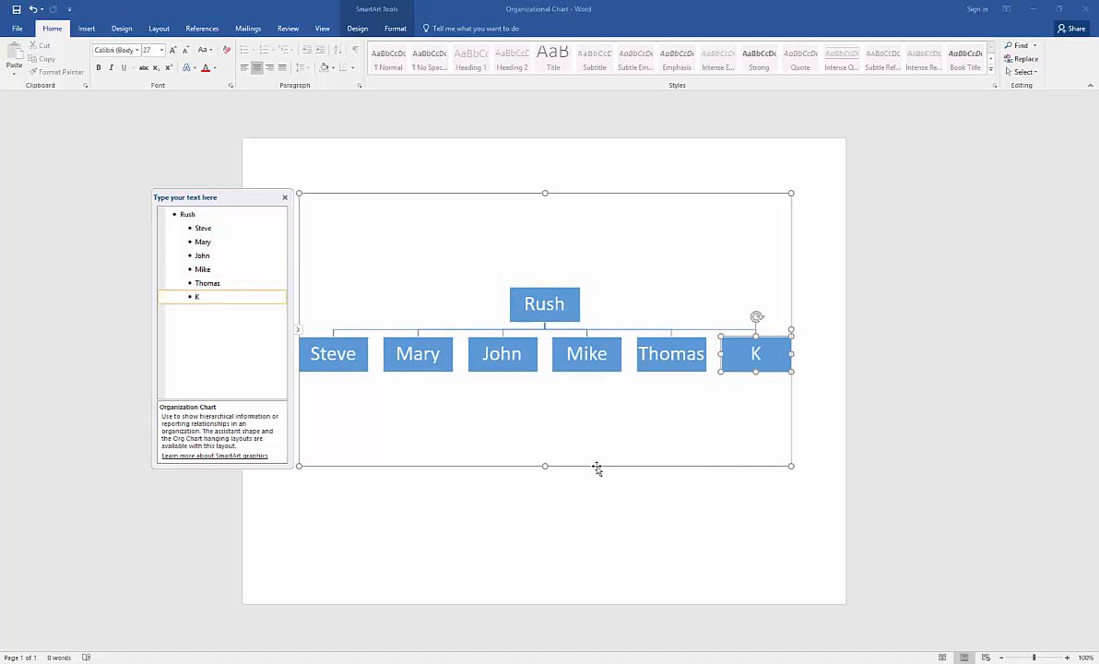
{"action": "type", "text": "aren"}
{"action": "left_click", "coordinate": [220, 228]}
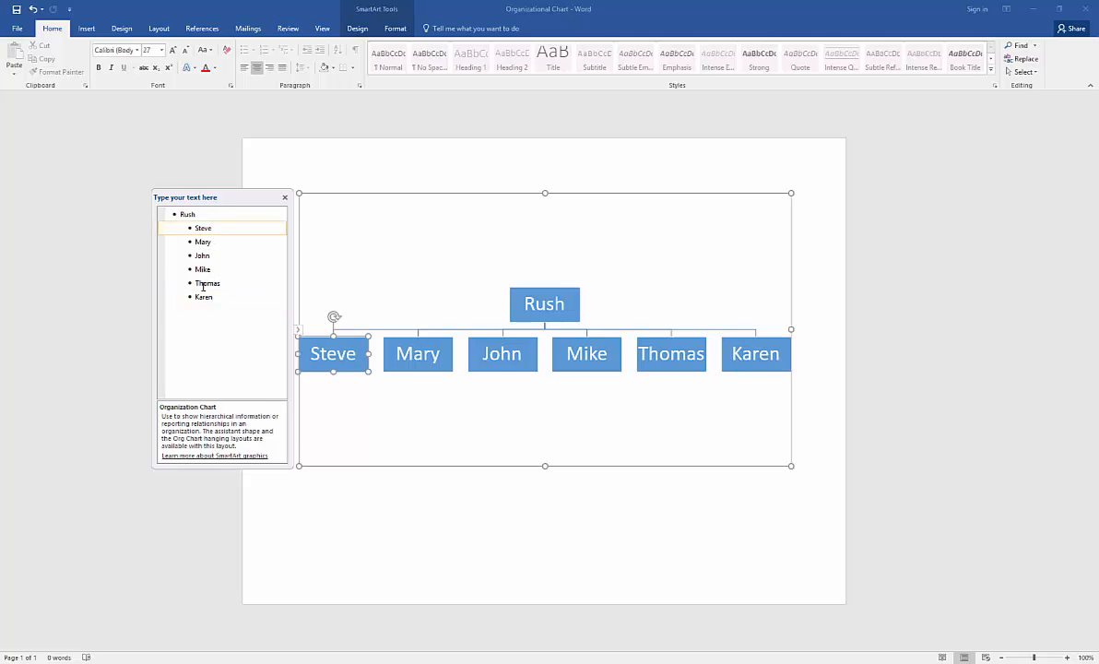
{"action": "key", "text": "Return"}
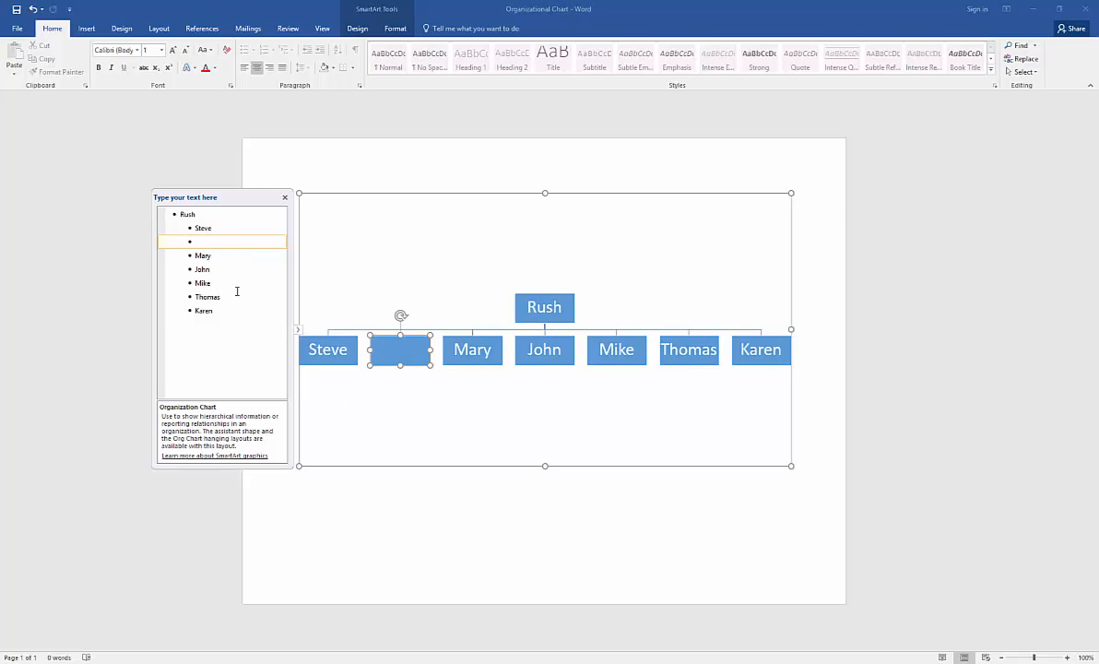
Demote the new entry under Steve and add staff boxes Bob, Linda, Tina and Gene.
{"action": "key", "text": "Tab"}
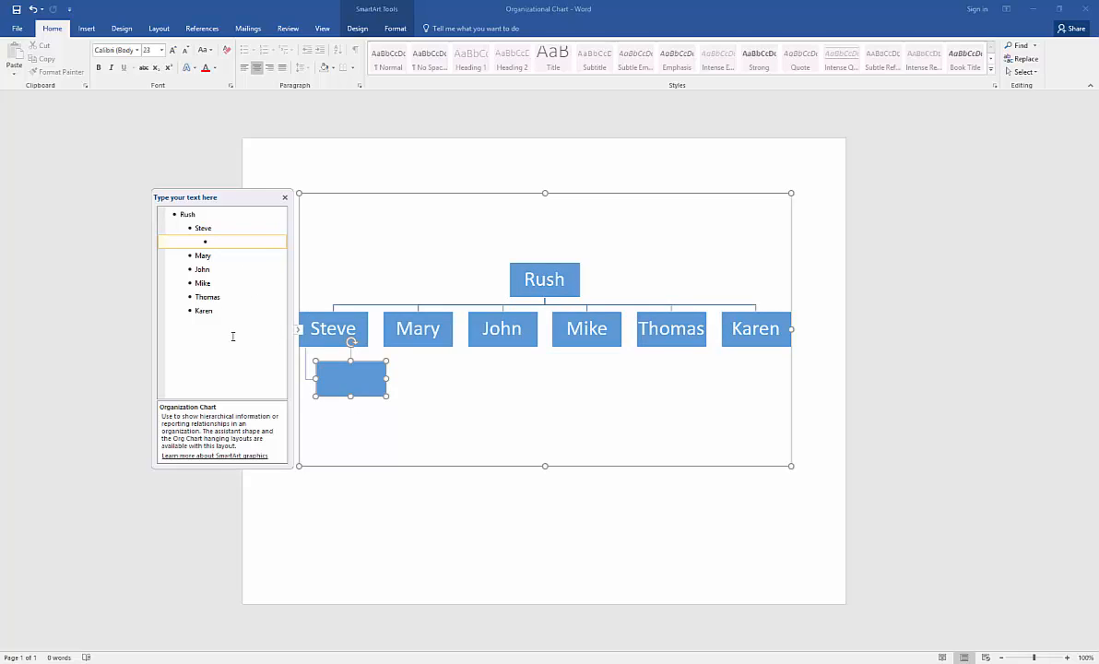
{"action": "type", "text": "Bob"}
{"action": "key", "text": "Return"}
{"action": "type", "text": "L"}
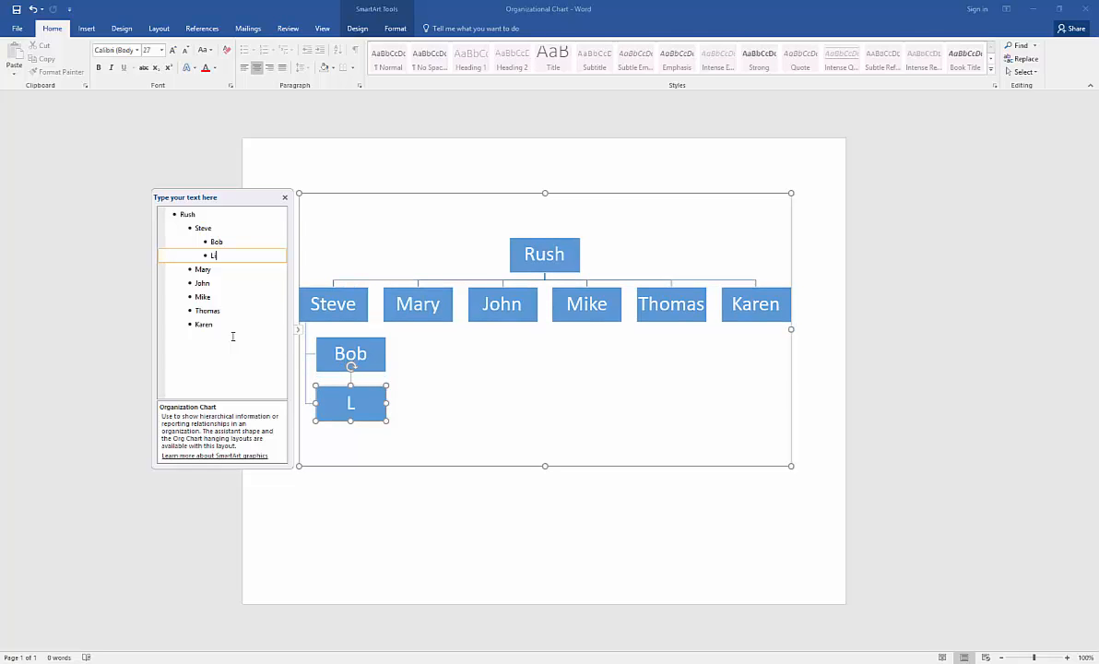
{"action": "type", "text": "inda"}
{"action": "key", "text": "Return"}
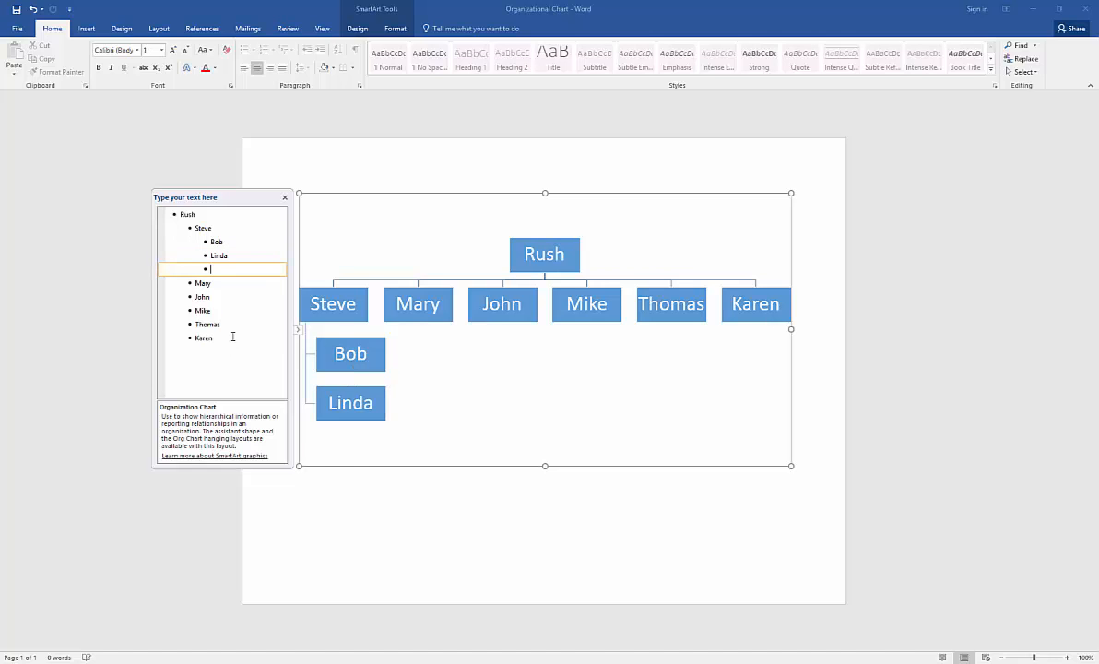
{"action": "type", "text": "Tina"}
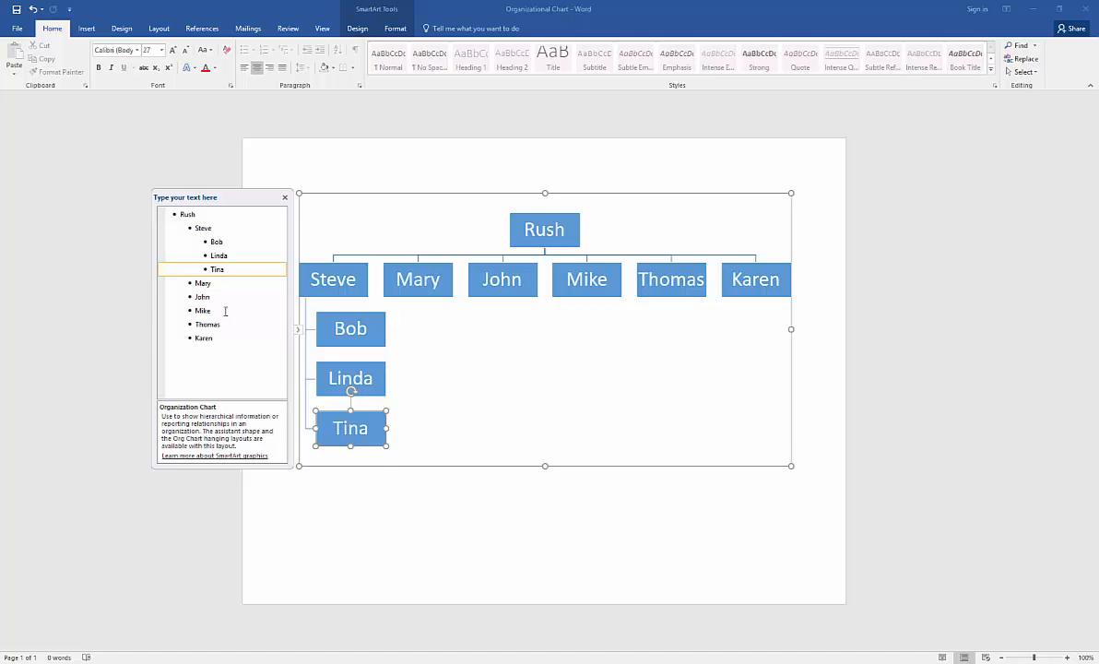
{"action": "key", "text": "Return"}
{"action": "type", "text": "Gen"}
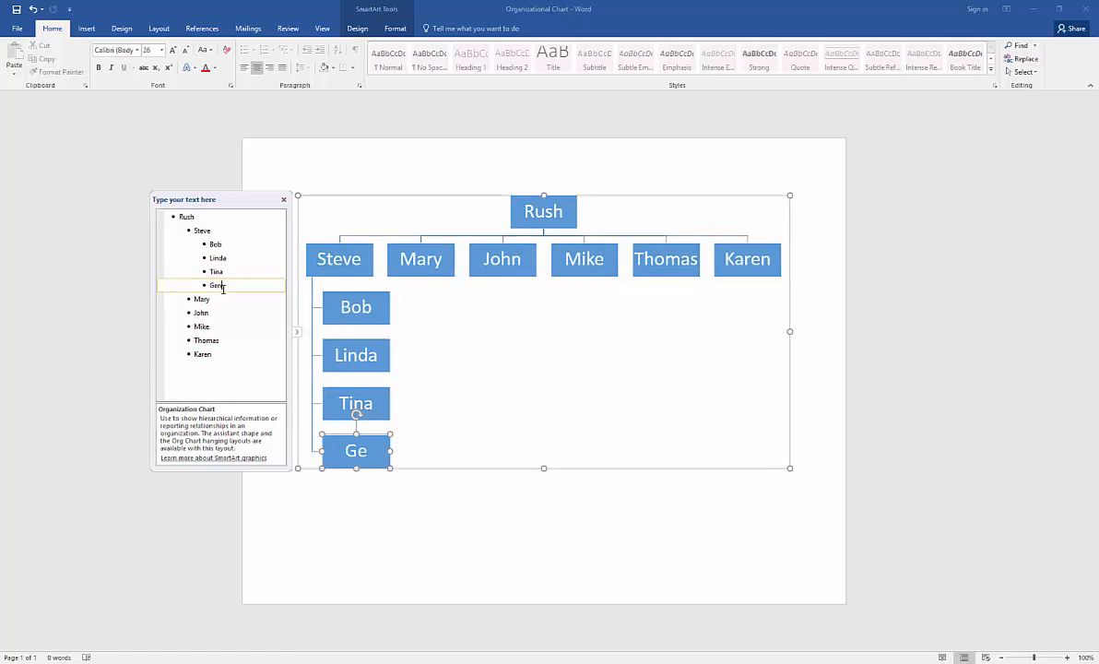
{"action": "type", "text": "e"}
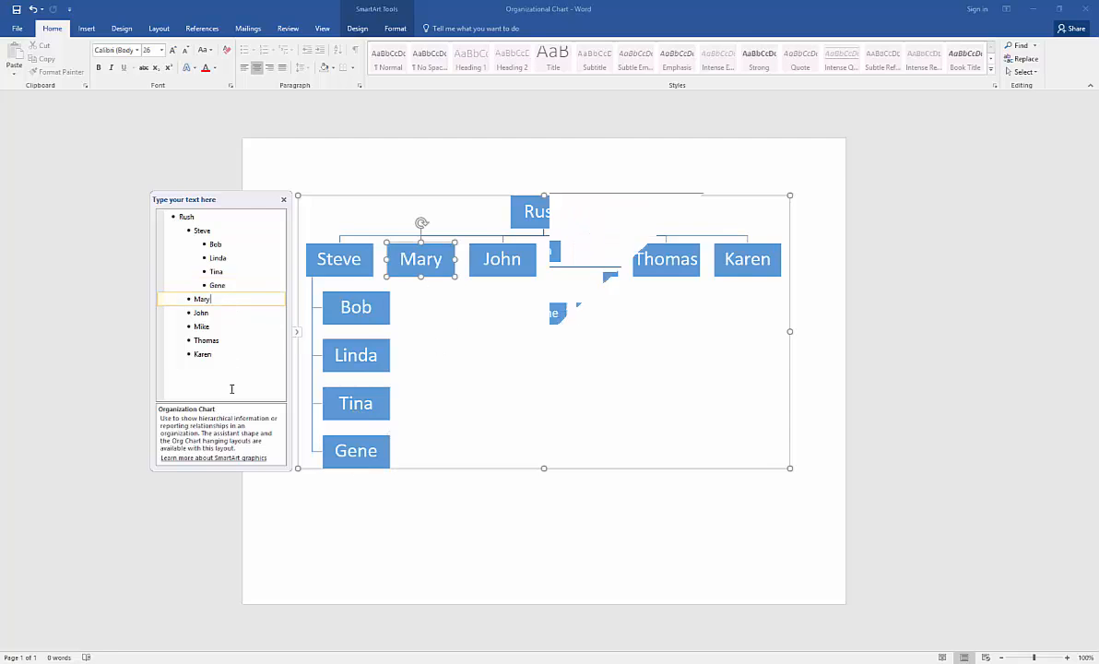
{"action": "left_click", "coordinate": [453, 520]}
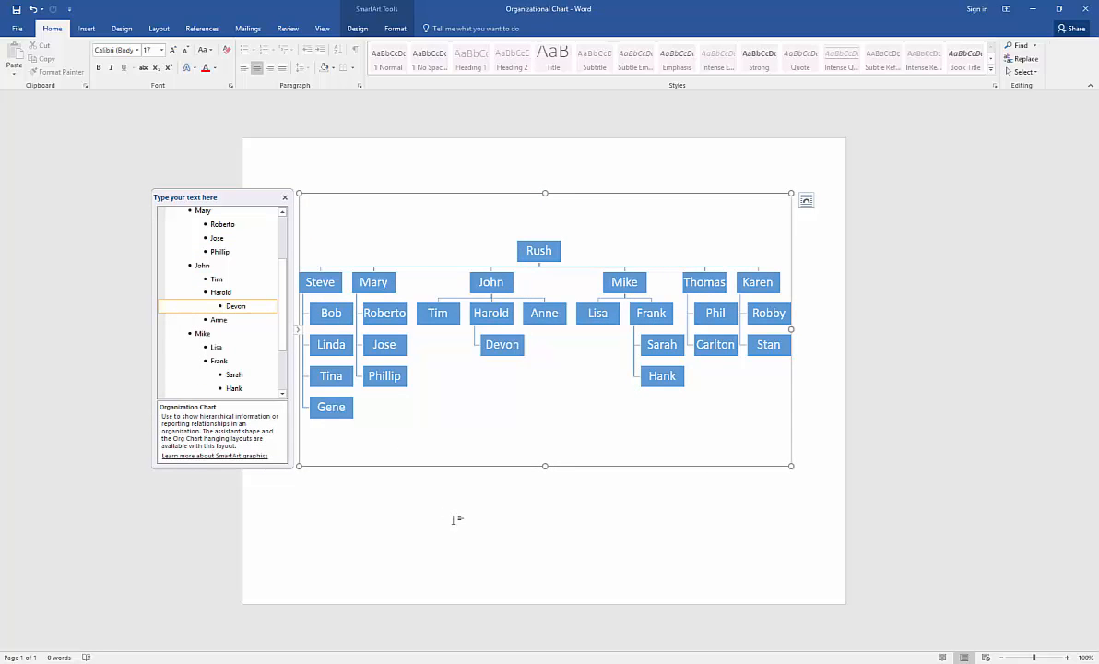
Close the Text Pane and enlarge the Rush box up and to the right.
{"action": "left_click", "coordinate": [285, 199]}
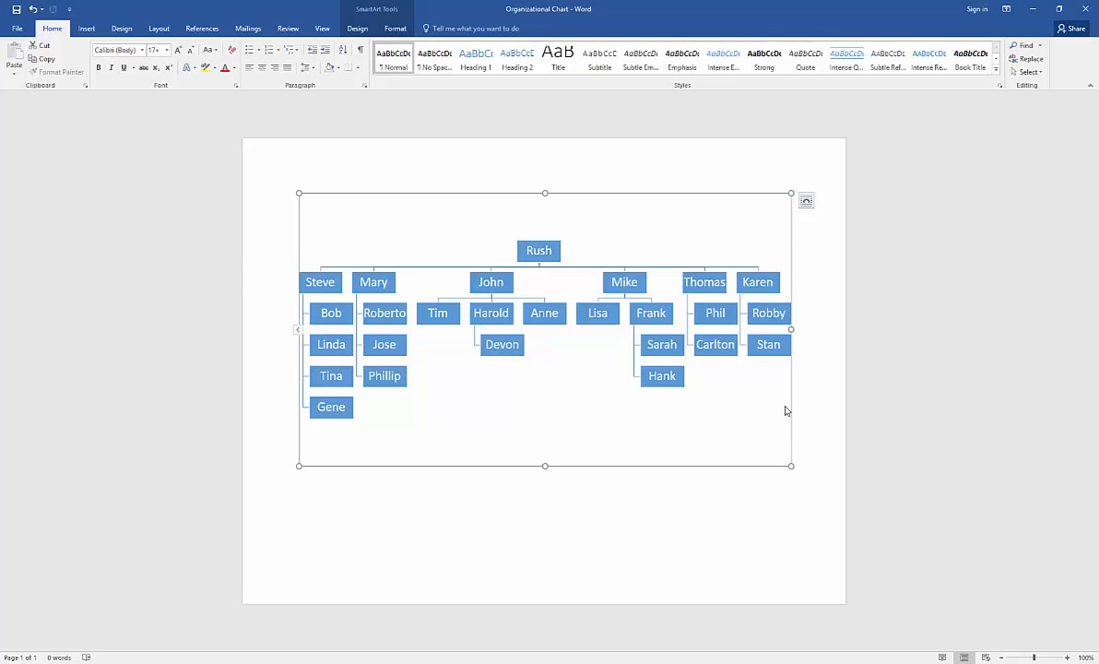
{"action": "left_click", "coordinate": [530, 249]}
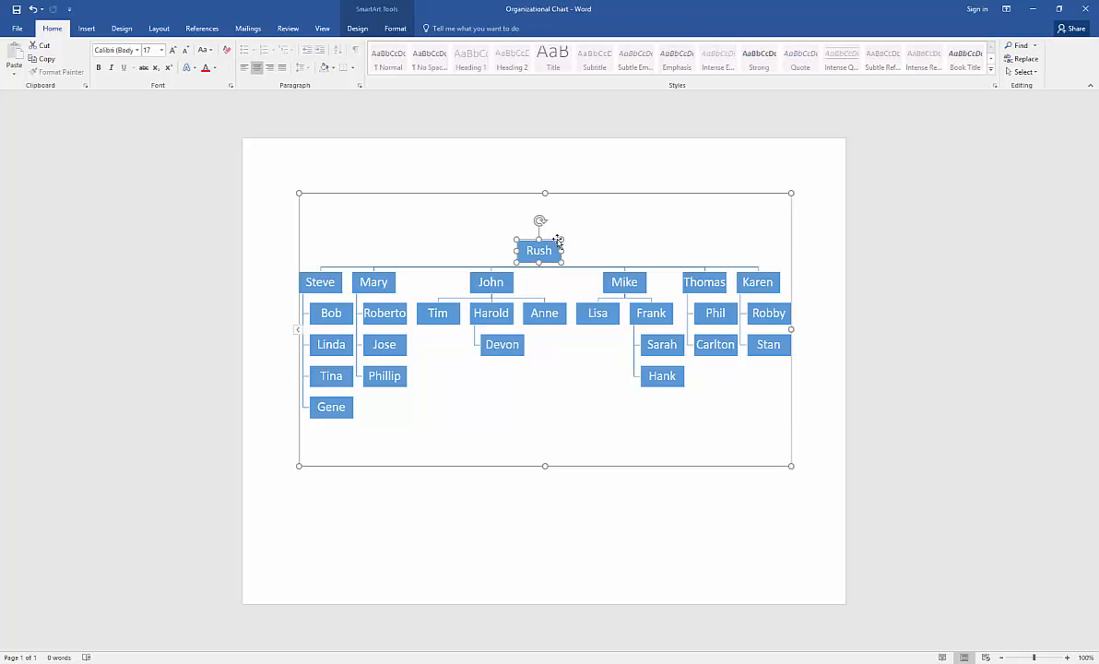
{"action": "left_click_drag", "start_coordinate": [562, 238], "coordinate": [596, 222]}
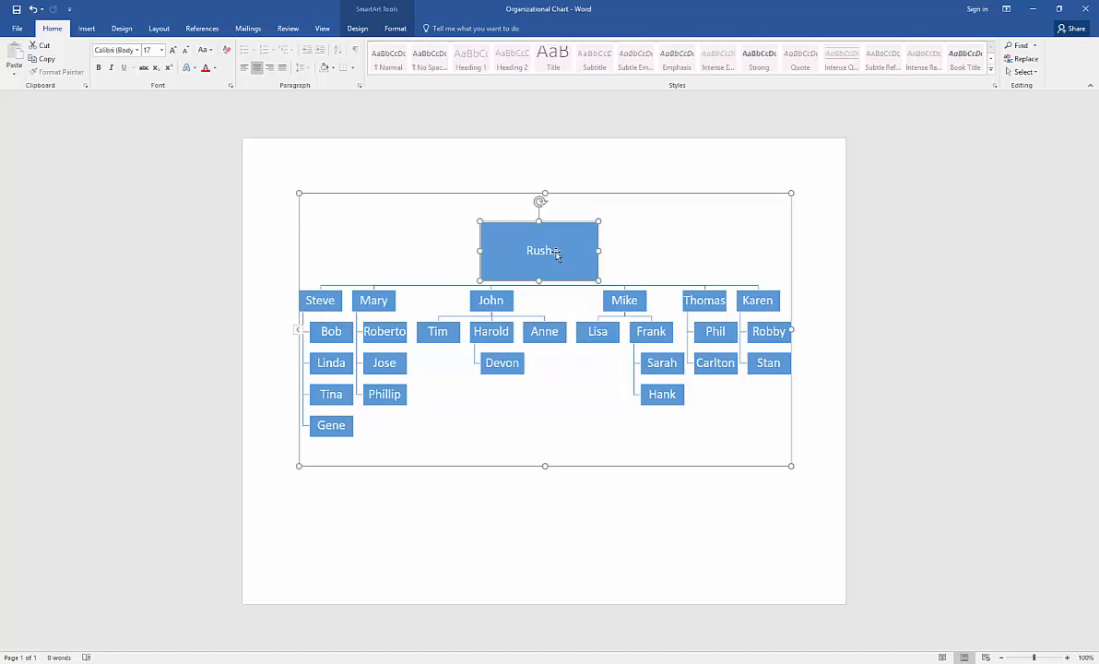
Increase the Rush text size step by step up to 60.
{"action": "left_click", "coordinate": [172, 53]}
{"action": "left_click", "coordinate": [172, 53]}
{"action": "left_click", "coordinate": [171, 53]}
{"action": "left_click", "coordinate": [171, 53]}
{"action": "left_click", "coordinate": [171, 53]}
{"action": "left_click", "coordinate": [171, 53]}
{"action": "left_click", "coordinate": [172, 52]}
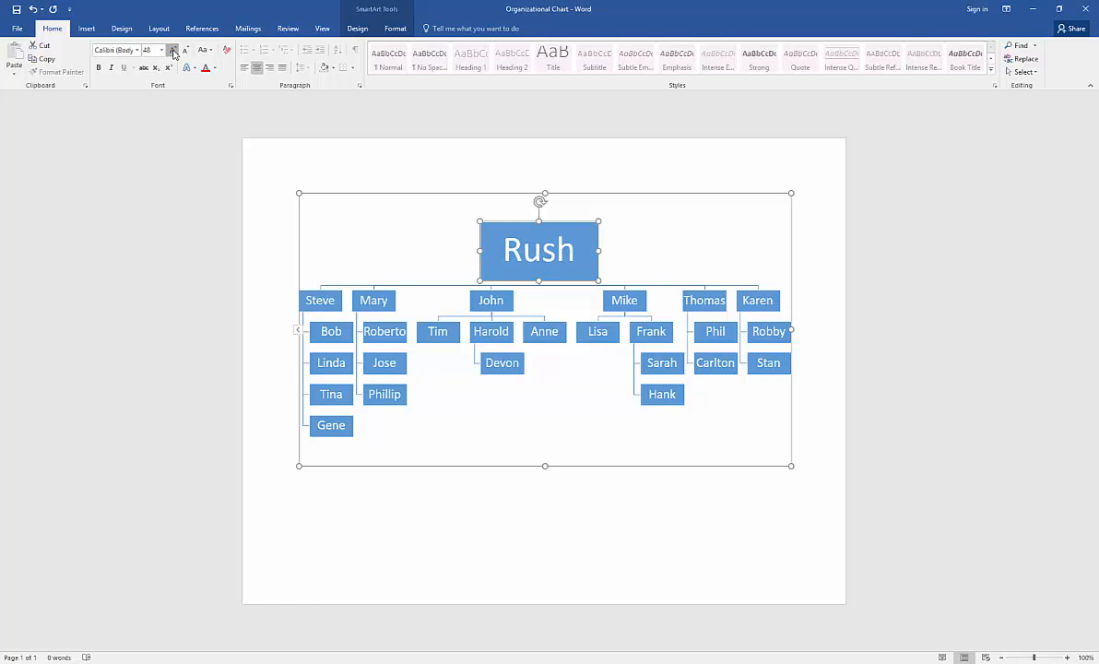
{"action": "left_click", "coordinate": [171, 53]}
{"action": "left_click", "coordinate": [172, 52]}
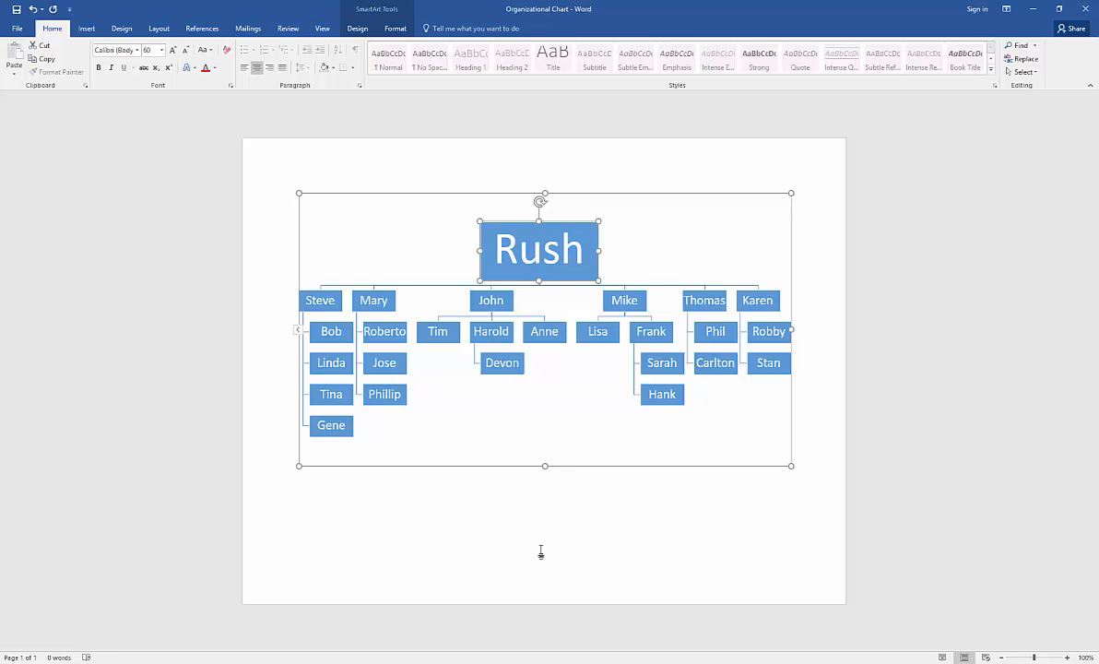
Apply the Colorful Range - Accent Colors 4 to 5 color scheme to the org chart.
{"action": "left_click", "coordinate": [358, 29]}
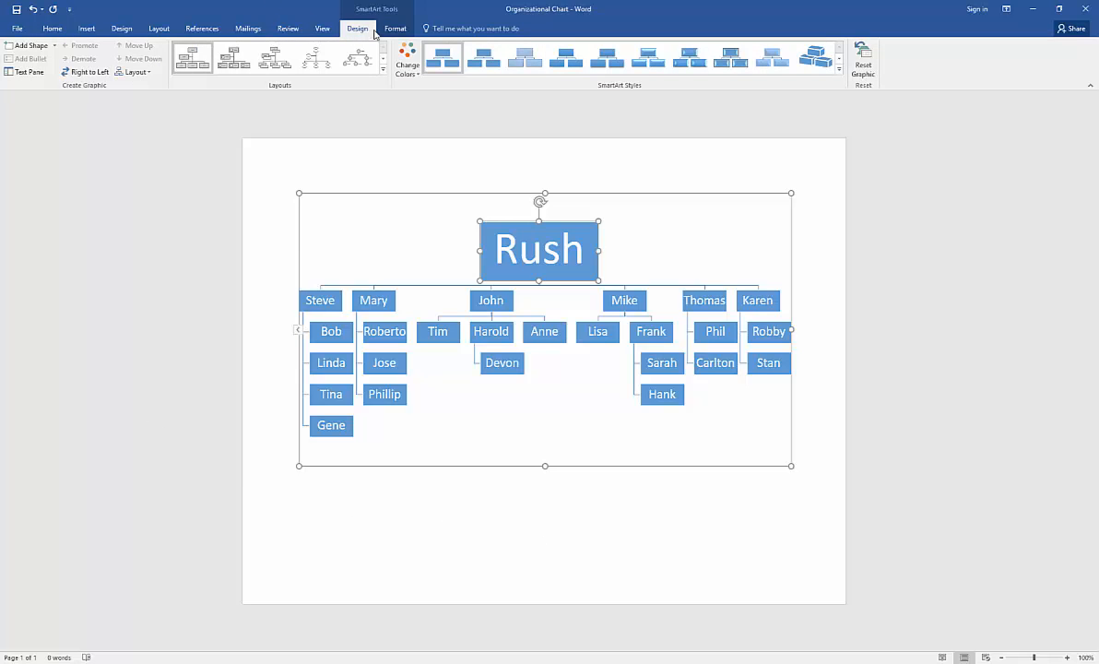
{"action": "left_click", "coordinate": [404, 62]}
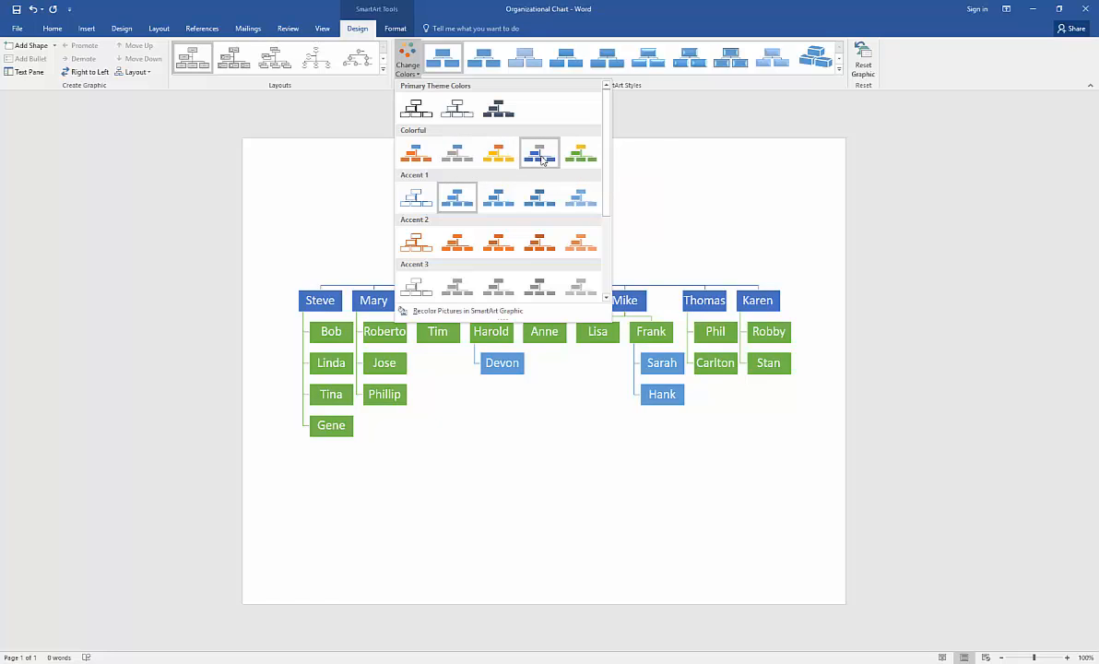
{"action": "left_click", "coordinate": [542, 160]}
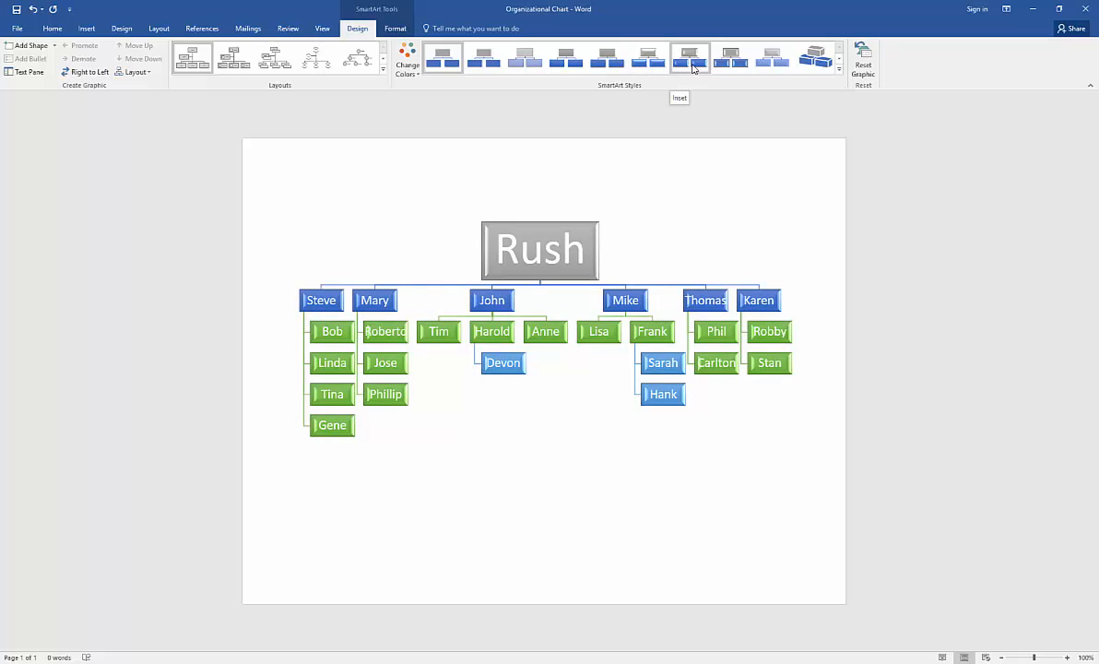
{"action": "left_click", "coordinate": [839, 70]}
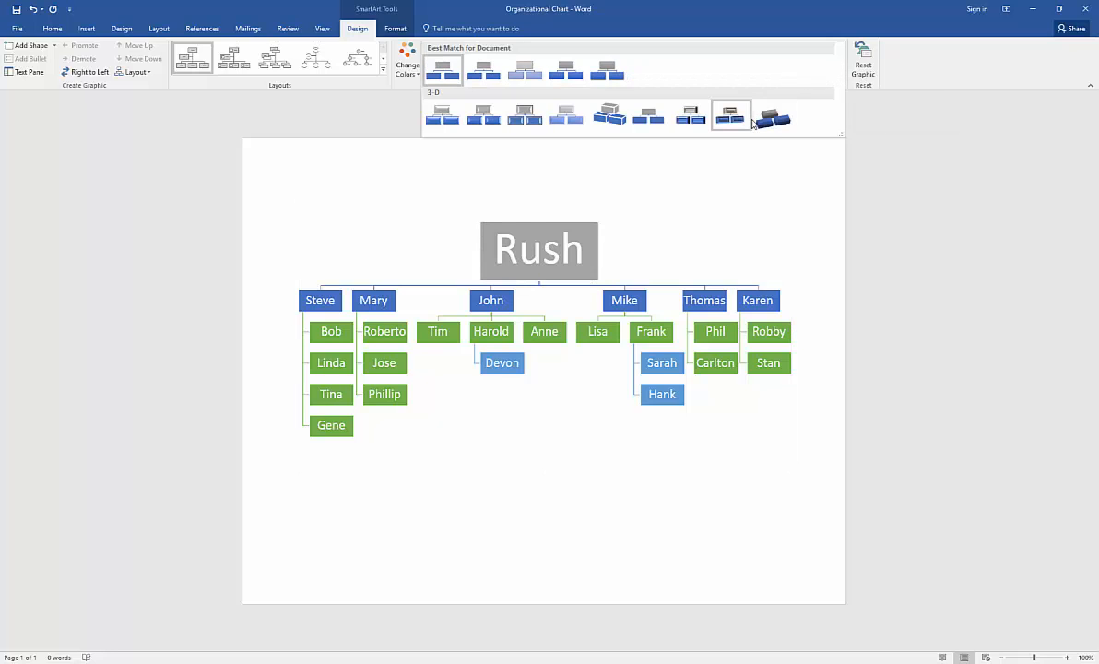